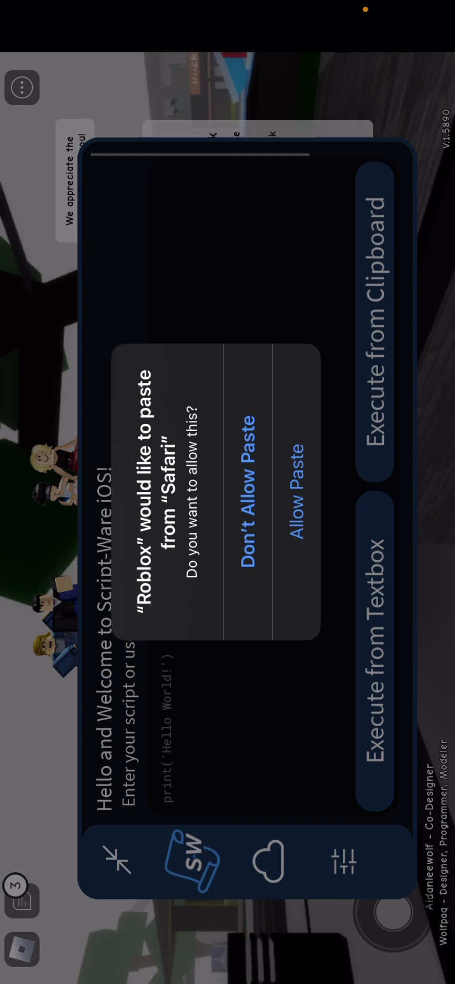
# Step: Run the pasted fly GUI script in Brookhaven, fly the avatar upward, and open Script-Ware
pyautogui.click(297, 491)
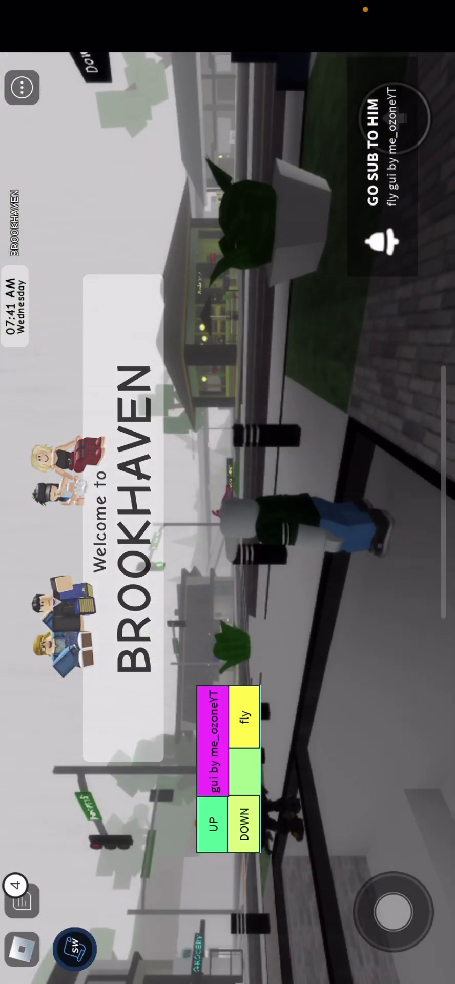
pyautogui.click(409, 519)
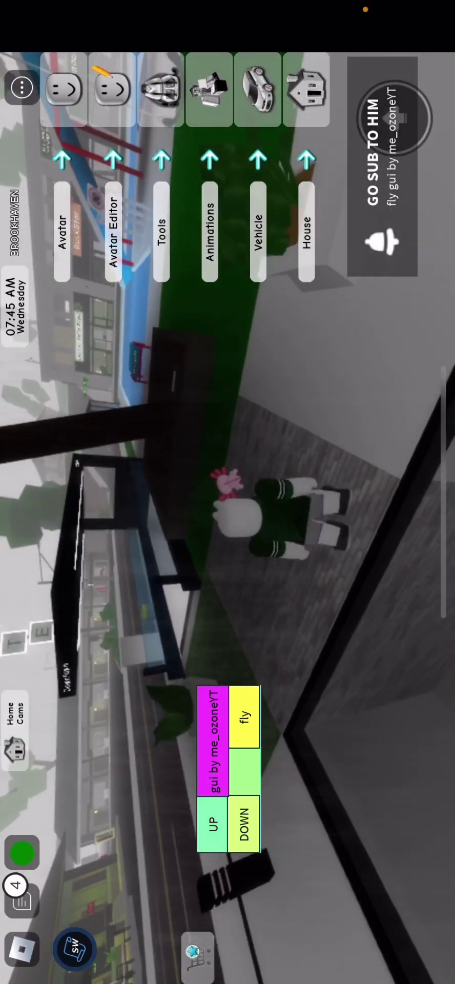
pyautogui.click(245, 716)
pyautogui.moveTo(276, 810)
pyautogui.mouseDown()
pyautogui.moveTo(343, 810)
pyautogui.moveTo(362, 806)
pyautogui.moveTo(361, 799)
pyautogui.mouseUp()
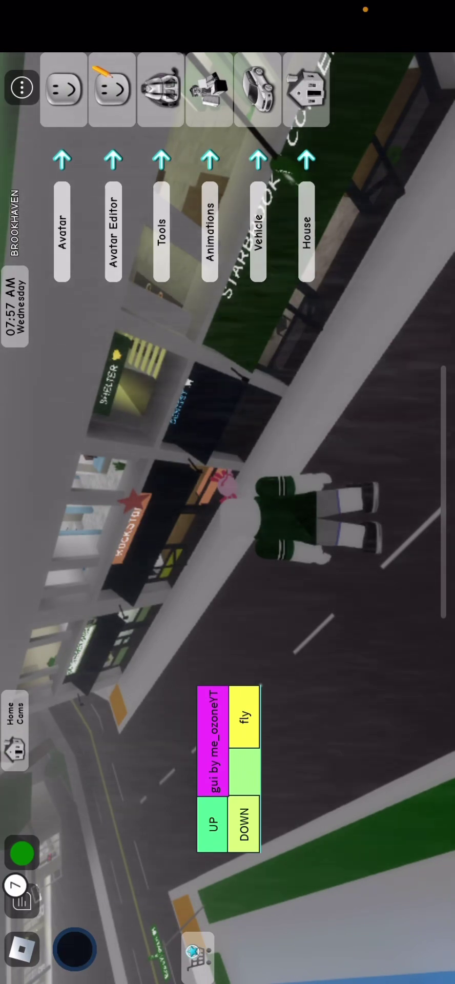
pyautogui.click(74, 948)
# Step: In Script-Ware's settings, switch Small UI on and back off, then close the executor panel
pyautogui.click(268, 861)
pyautogui.click(344, 861)
pyautogui.moveTo(287, 512)
pyautogui.mouseDown()
pyautogui.moveTo(184, 513)
pyautogui.moveTo(374, 512)
pyautogui.mouseUp()
pyautogui.click(138, 182)
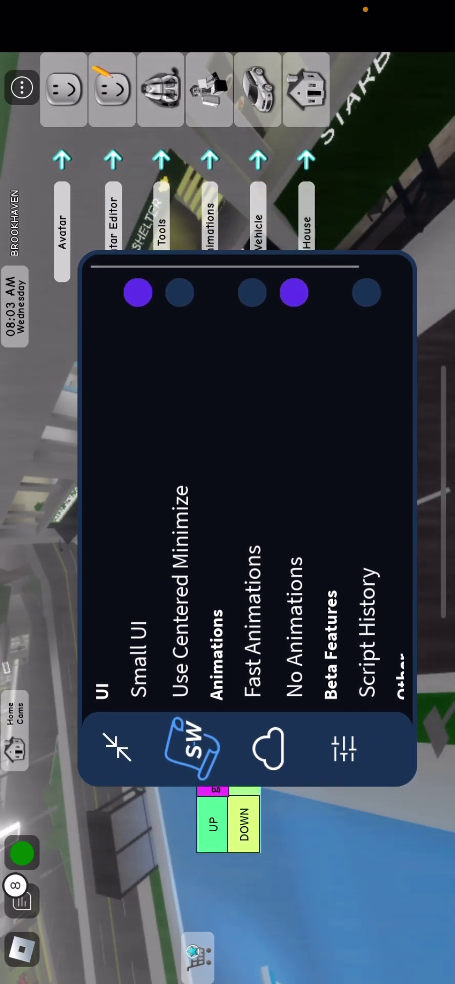
pyautogui.click(137, 292)
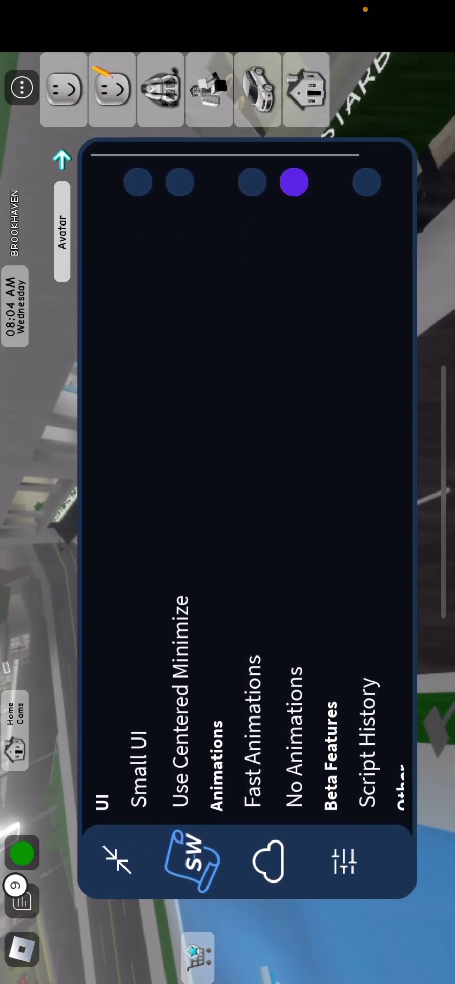
pyautogui.click(192, 861)
pyautogui.click(116, 860)
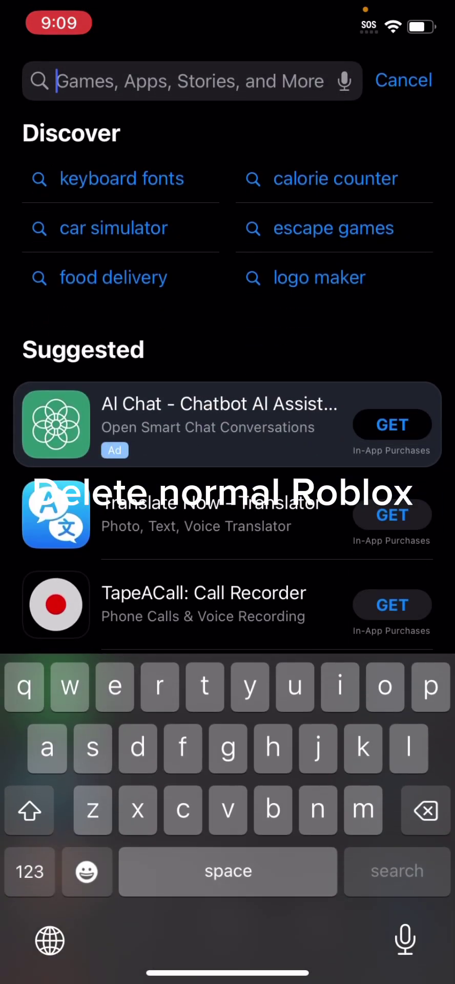
# Step: Search the App Store for 'ad blocker' and scroll through the results
pyautogui.write('add')
pyautogui.press('BackSpace')
pyautogui.write('blo')
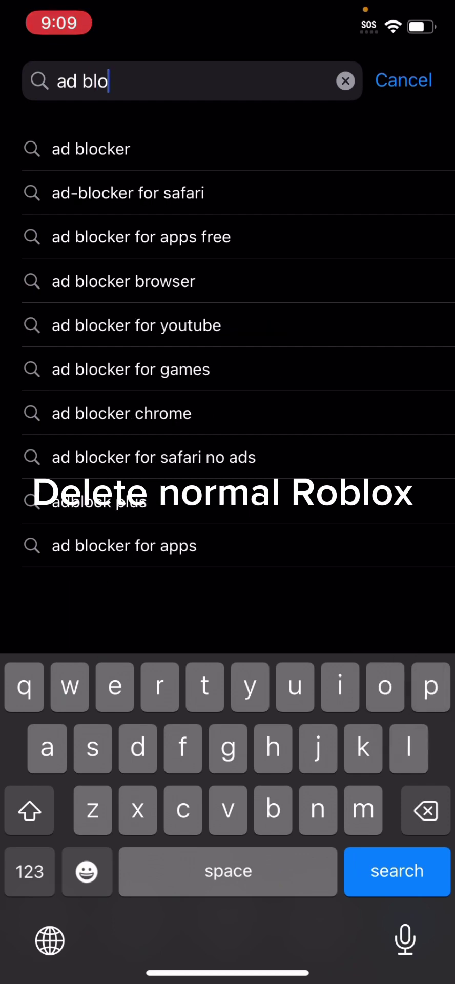
pyautogui.click(90, 149)
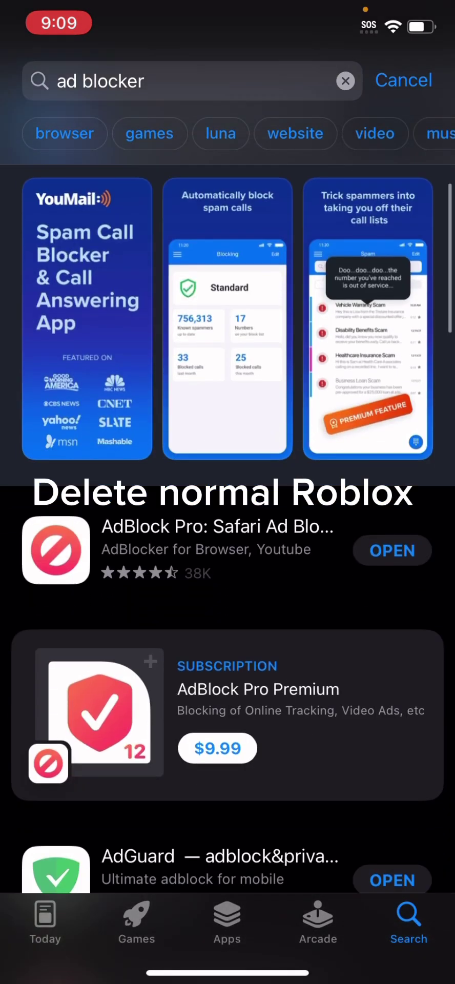
pyautogui.scroll(-5, 228, 461)
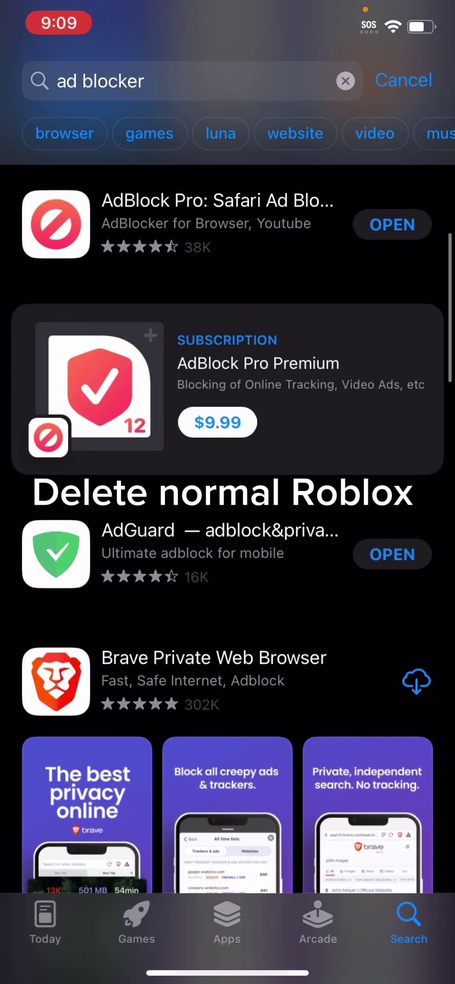
pyautogui.scroll(3, 228, 461)
# Step: Check AdGuard, then view the AdBlock Pro page and return to the App Library
pyautogui.click(205, 666)
pyautogui.click(31, 75)
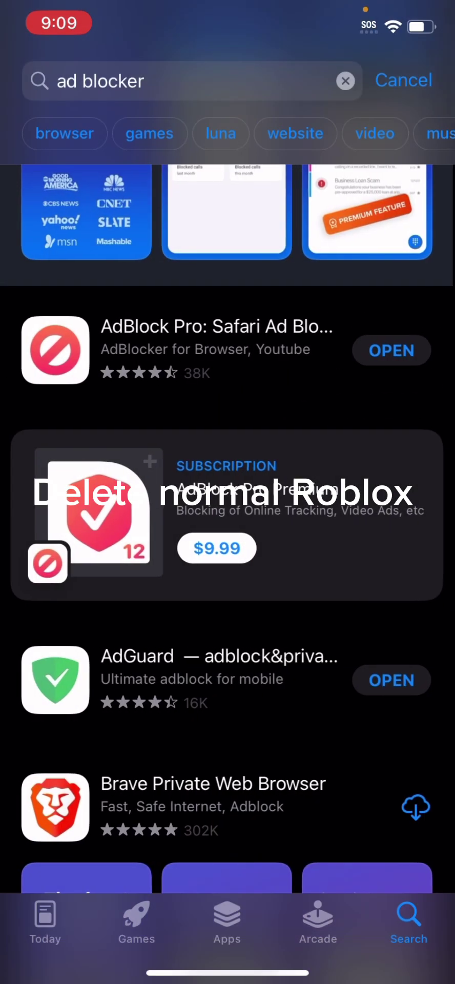
pyautogui.click(215, 350)
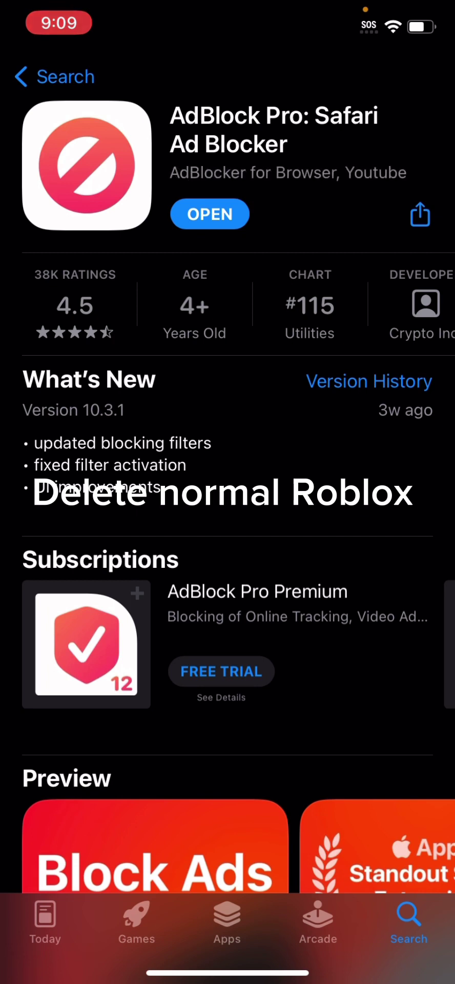
pyautogui.moveTo(227, 972); pyautogui.dragTo(227, 614)
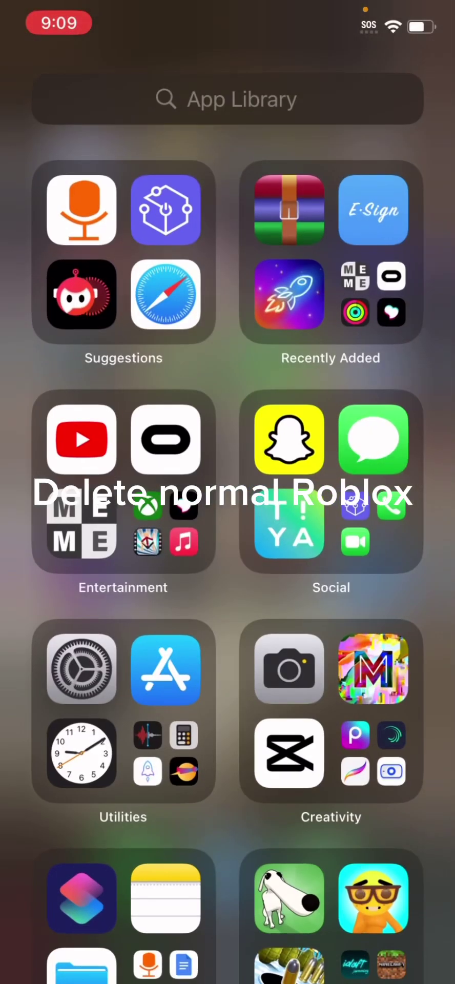
# Step: Open usescarlet.com in Safari, replacing the old fly gui search, and scroll the page
pyautogui.moveTo(77, 461); pyautogui.dragTo(359, 461)
pyautogui.click(227, 913)
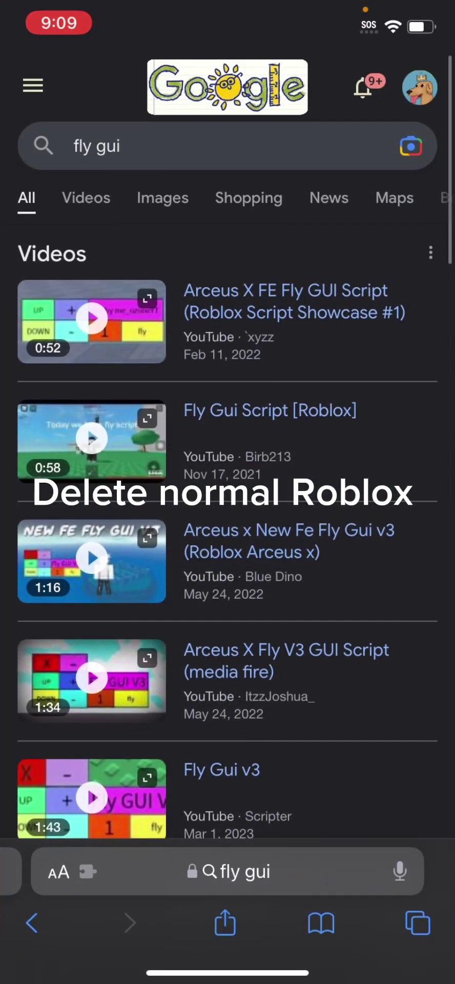
pyautogui.click(227, 912)
pyautogui.click(411, 626)
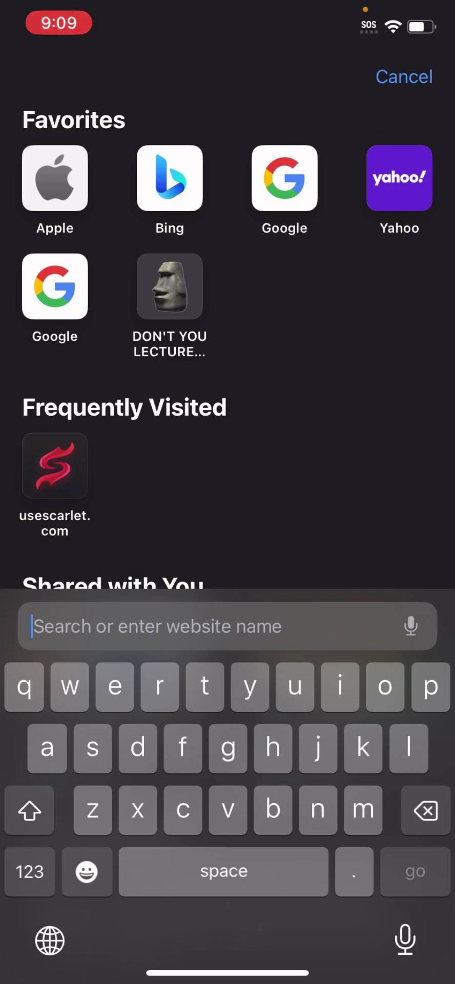
pyautogui.click(404, 77)
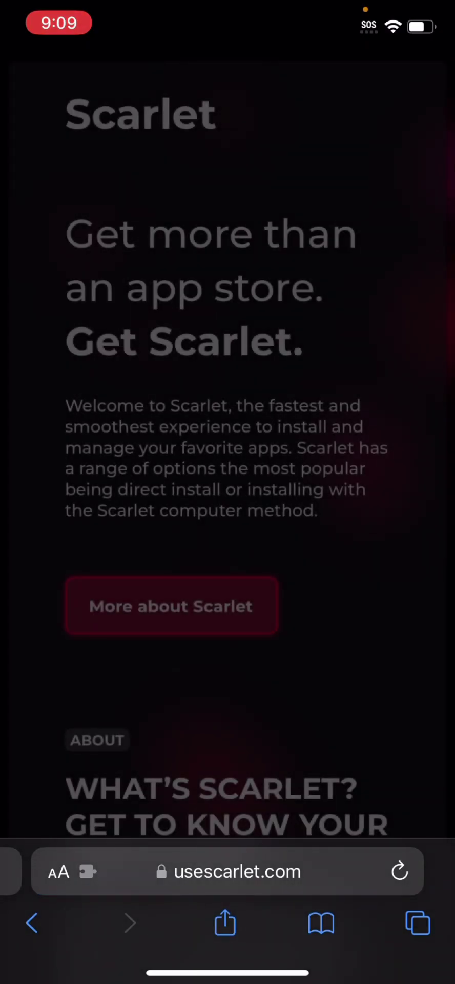
pyautogui.scroll(-15, 228, 492)
pyautogui.scroll(-10, 228, 492)
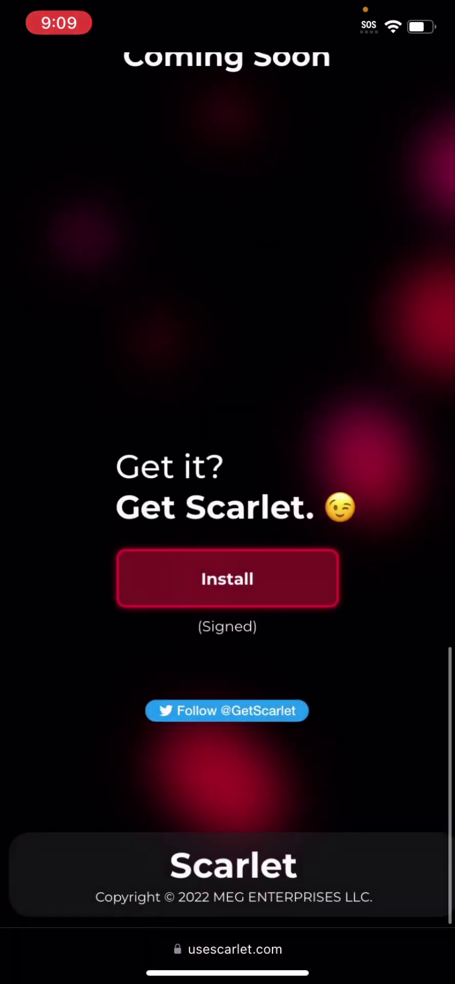
pyautogui.scroll(5, 227, 579)
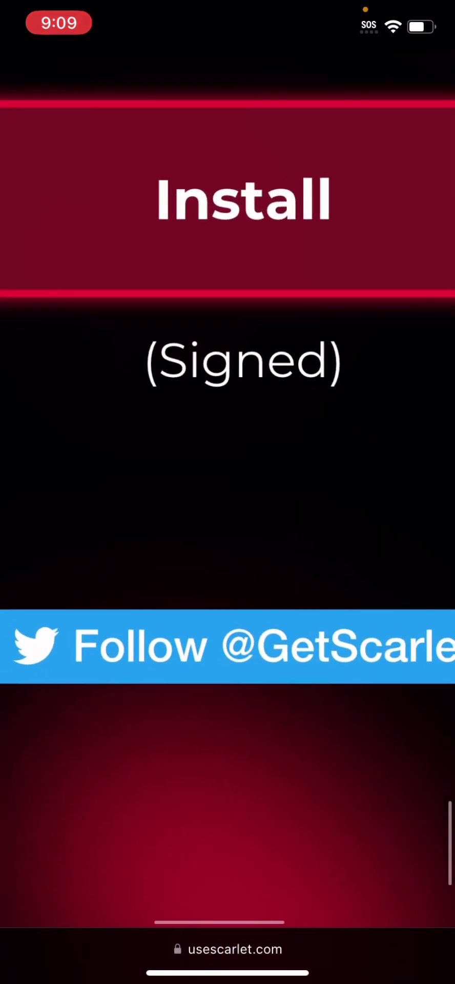
pyautogui.scroll(-5, 228, 492)
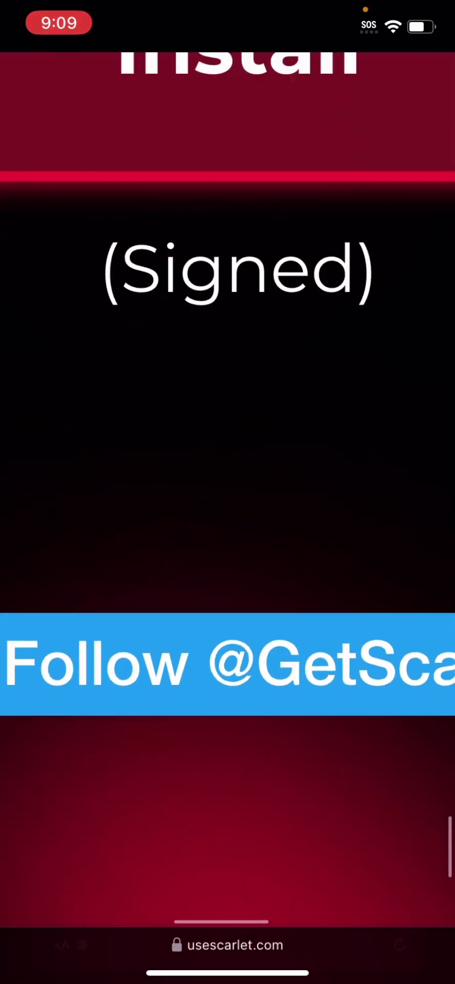
pyautogui.scroll(-5, 227, 491)
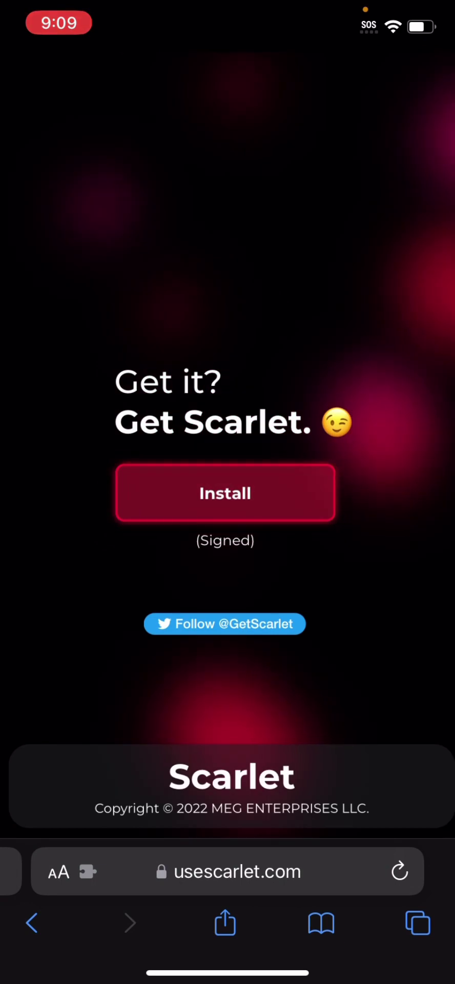
# Step: Start Scarlet's Direct Install, allow it to open iTunes, and confirm installing Scarlet
pyautogui.click(226, 493)
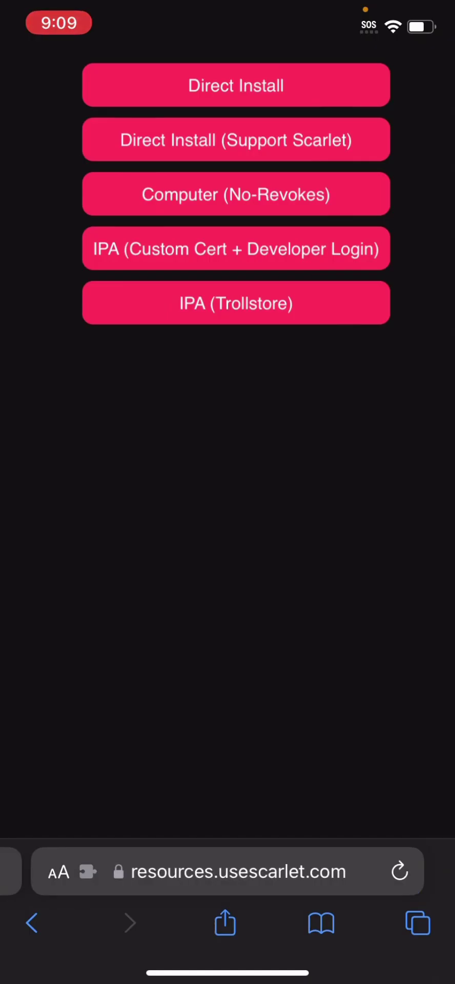
pyautogui.moveTo(228, 972); pyautogui.dragTo(227, 563)
pyautogui.moveTo(227, 972)
pyautogui.mouseDown()
pyautogui.moveTo(266, 769)
pyautogui.moveTo(227, 666)
pyautogui.mouseUp()
pyautogui.click(228, 512)
pyautogui.click(235, 83)
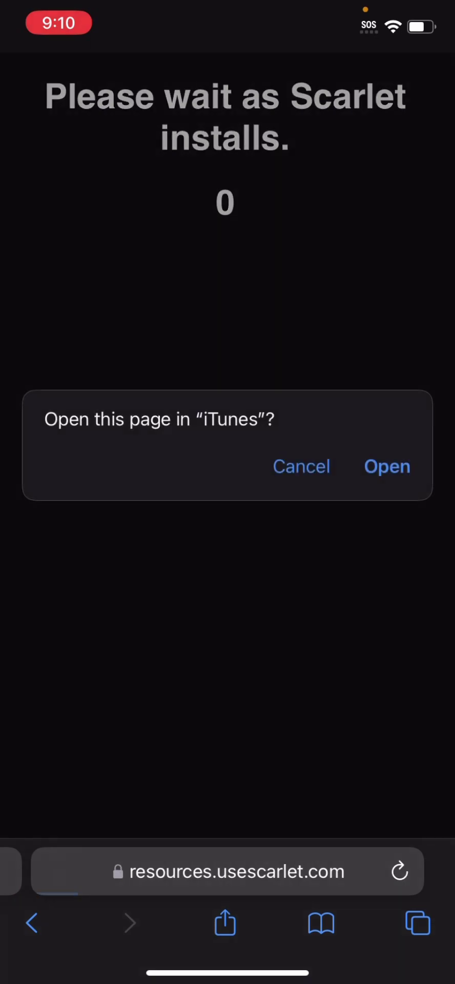
pyautogui.click(387, 467)
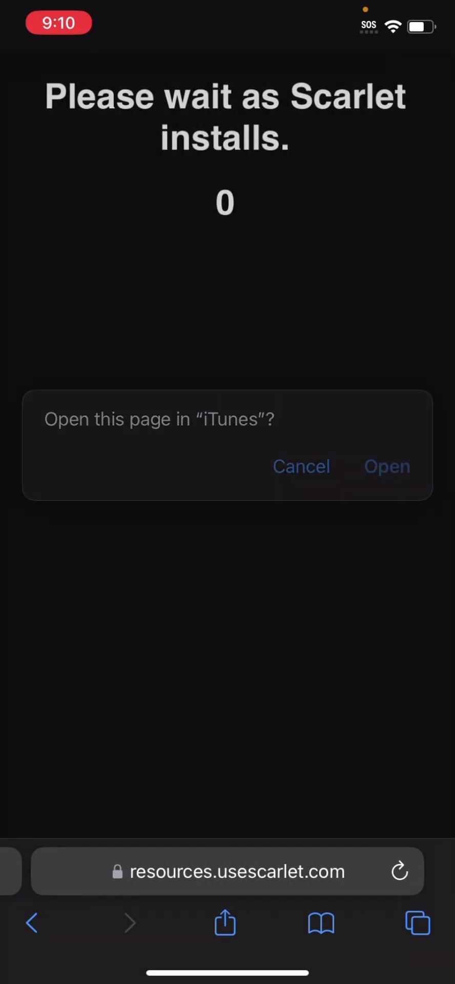
pyautogui.click(302, 545)
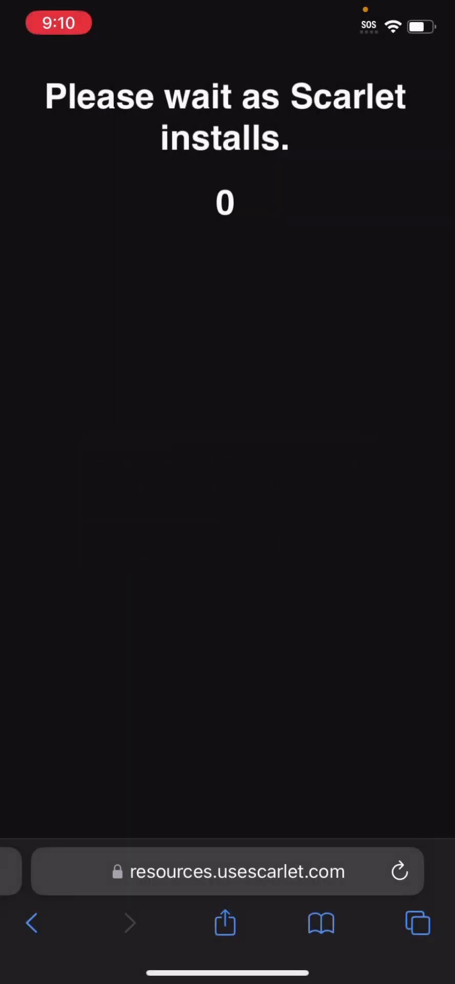
pyautogui.moveTo(227, 972); pyautogui.dragTo(307, 645)
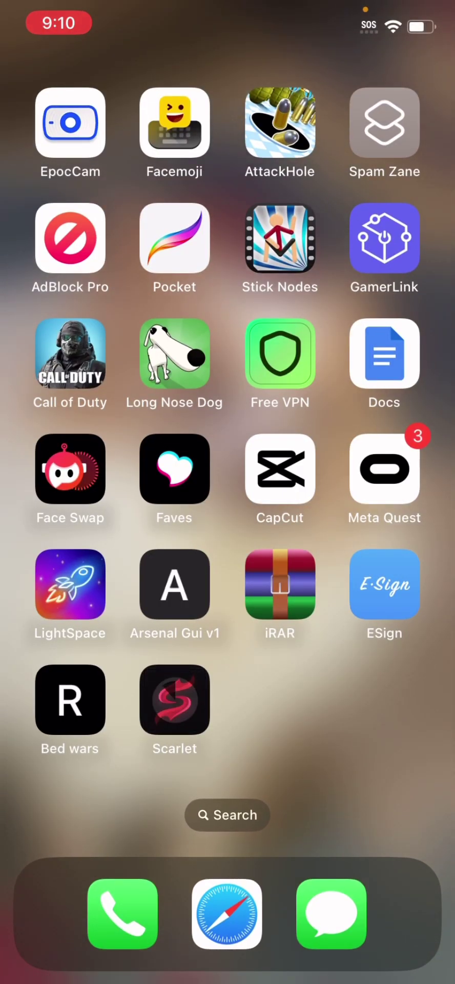
# Step: Launch Scarlet once, dismiss its notification prompt, close it, and open Settings from the App Library
pyautogui.click(174, 699)
pyautogui.click(175, 700)
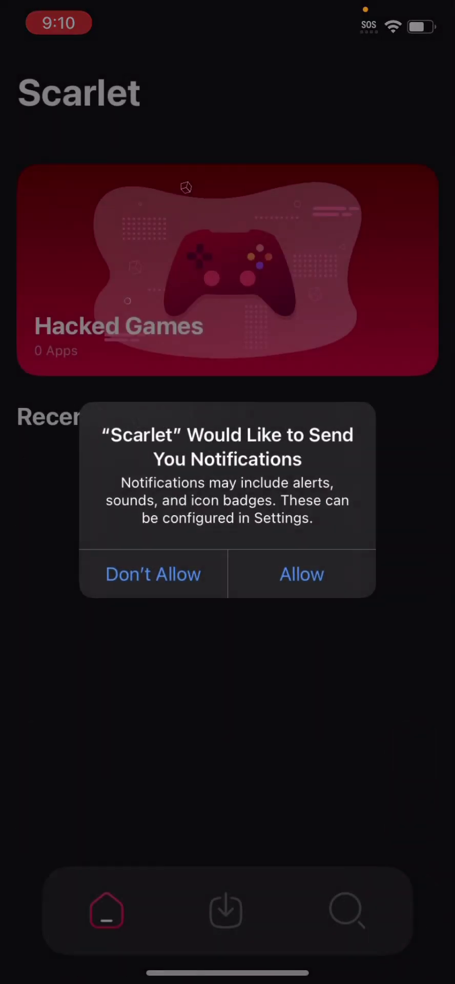
pyautogui.click(301, 574)
pyautogui.moveTo(227, 971)
pyautogui.mouseDown()
pyautogui.moveTo(287, 794)
pyautogui.moveTo(287, 666)
pyautogui.mouseUp()
pyautogui.moveTo(359, 512); pyautogui.dragTo(76, 513)
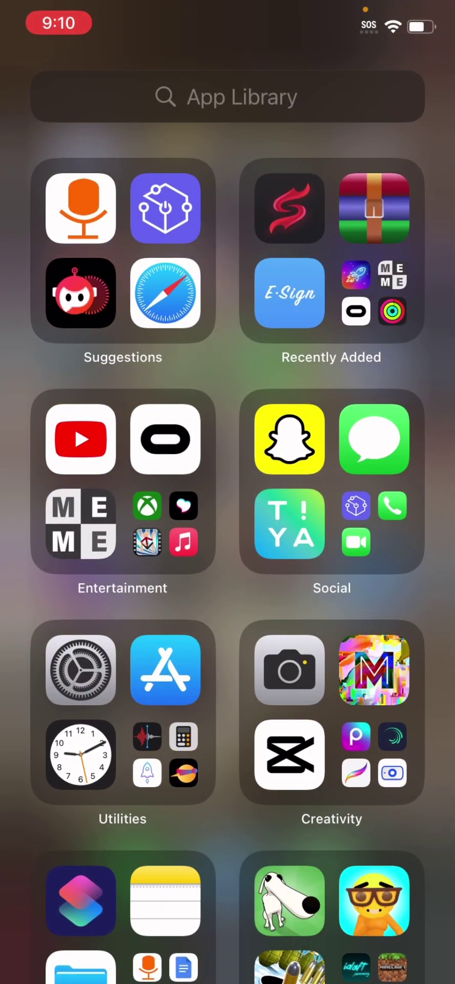
pyautogui.click(66, 660)
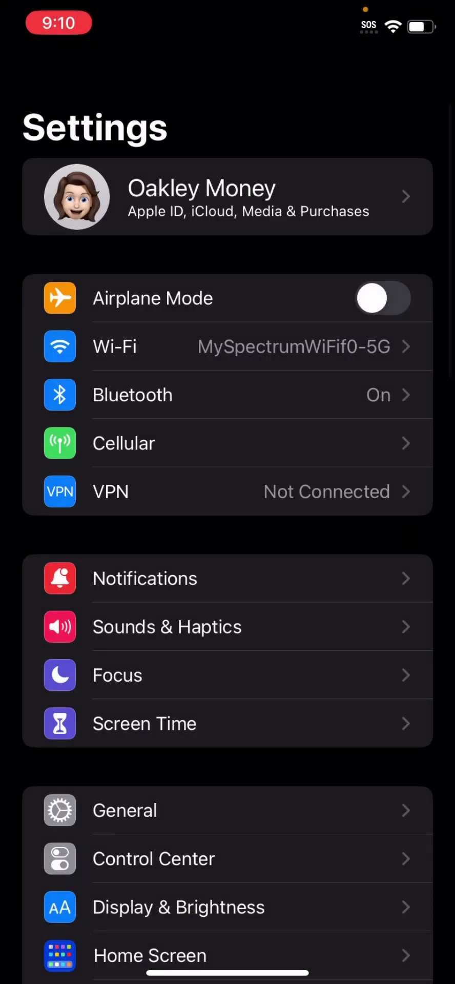
# Step: Relaunch and close Scarlet, then reopen Settings from the App Library
pyautogui.moveTo(227, 972); pyautogui.dragTo(227, 666)
pyautogui.moveTo(77, 512); pyautogui.dragTo(359, 513)
pyautogui.click(174, 699)
pyautogui.moveTo(227, 972)
pyautogui.mouseDown()
pyautogui.moveTo(267, 937)
pyautogui.moveTo(267, 717)
pyautogui.mouseUp()
pyautogui.moveTo(358, 512); pyautogui.dragTo(77, 513)
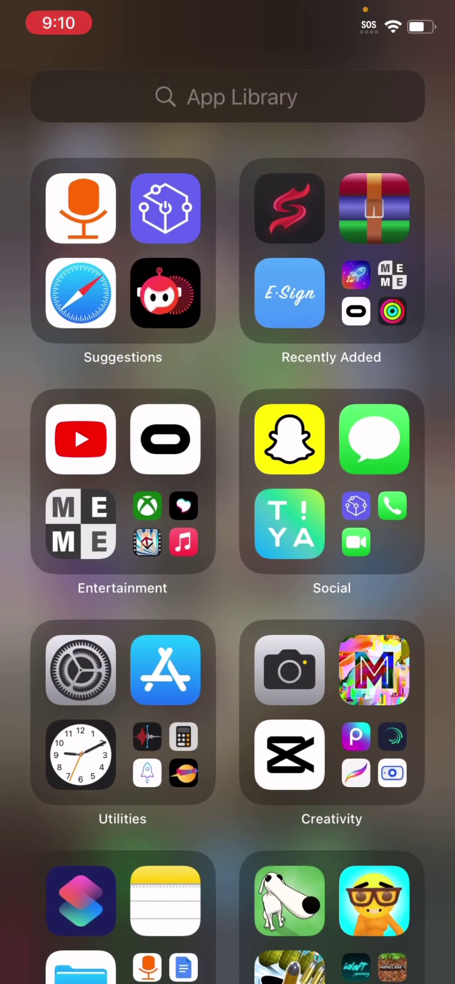
pyautogui.click(81, 670)
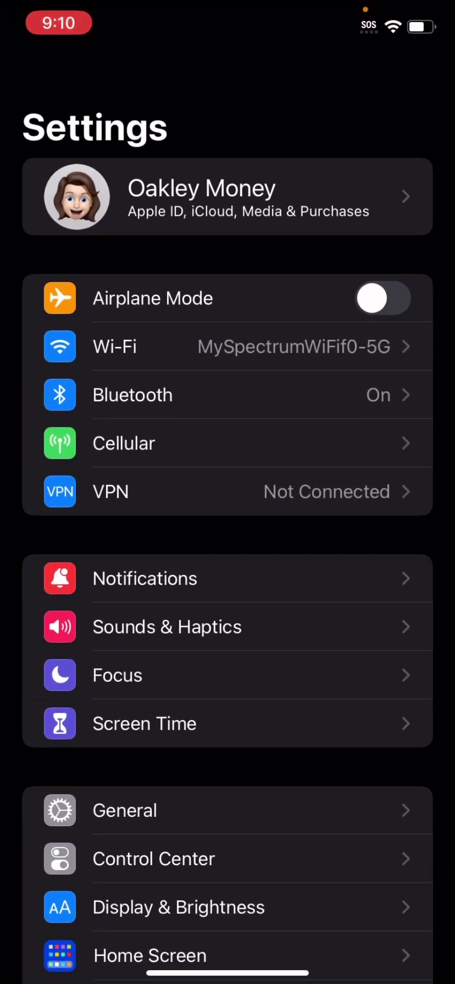
# Step: Confirm Scarlet and ESign are Verified under the China Mobile developer in VPN & Device Management
pyautogui.click(125, 809)
pyautogui.scroll(-5, 228, 512)
pyautogui.click(128, 674)
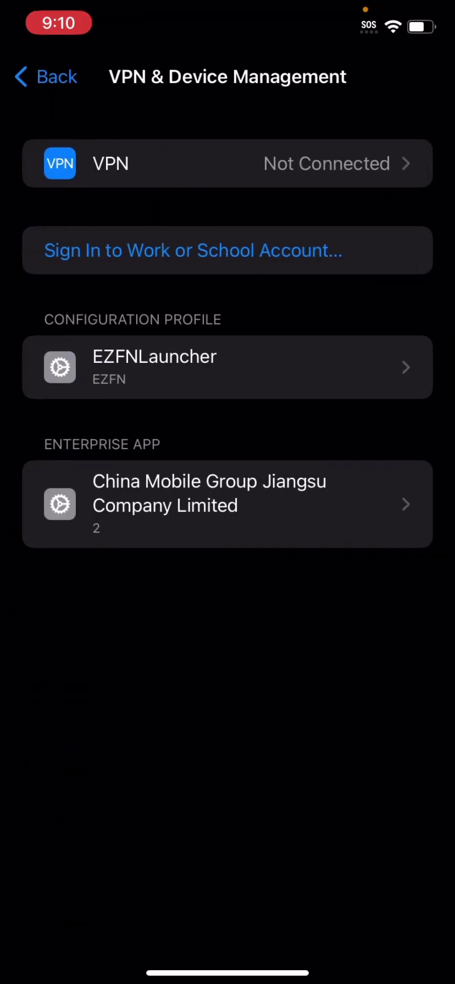
pyautogui.click(228, 503)
pyautogui.click(20, 77)
pyautogui.click(227, 503)
pyautogui.scroll(2, 228, 359)
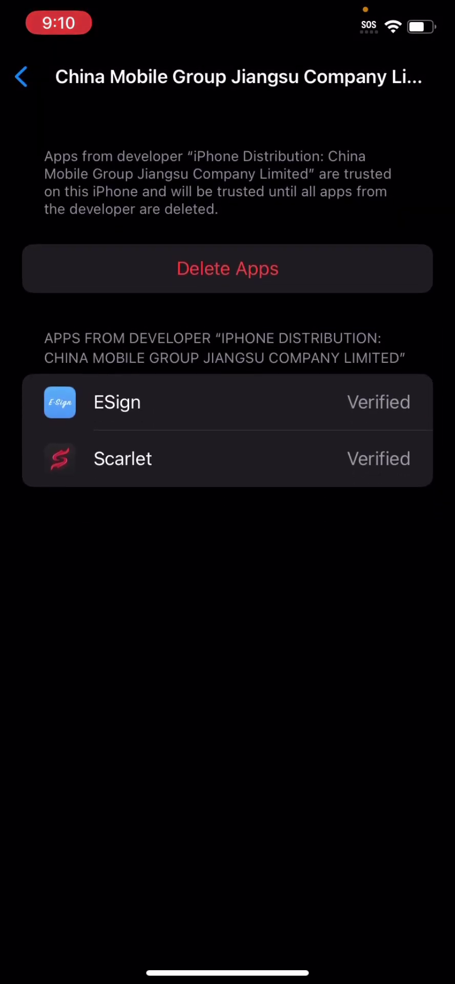
pyautogui.moveTo(227, 972); pyautogui.dragTo(227, 564)
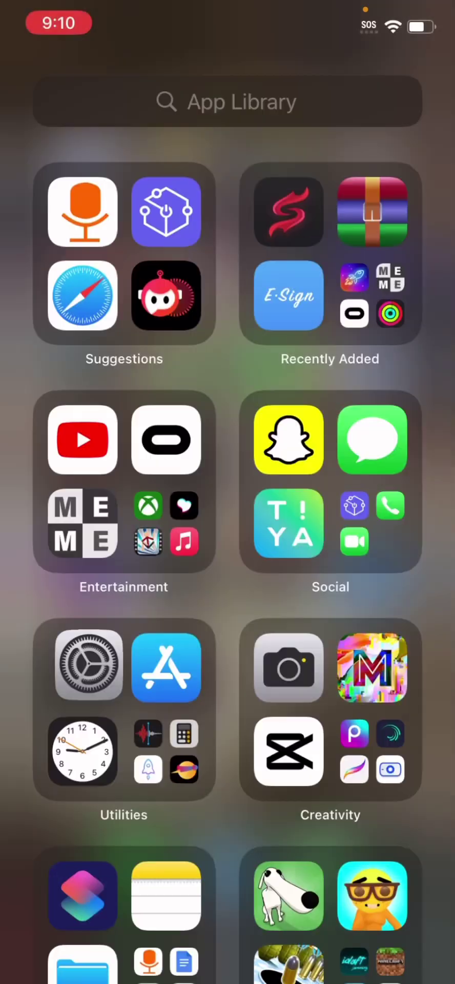
pyautogui.moveTo(77, 512); pyautogui.dragTo(384, 512)
# Step: Load script-ware.com in Safari and go to the Script-Ware iOS section from the site menu
pyautogui.click(211, 905)
pyautogui.click(227, 872)
pyautogui.press('BackSpace')
pyautogui.write('s')
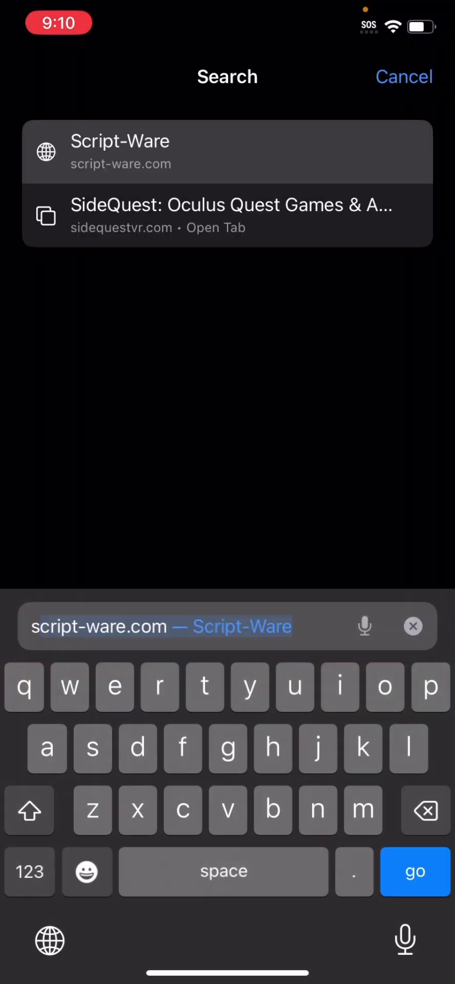
pyautogui.write('cript')
pyautogui.press('Return')
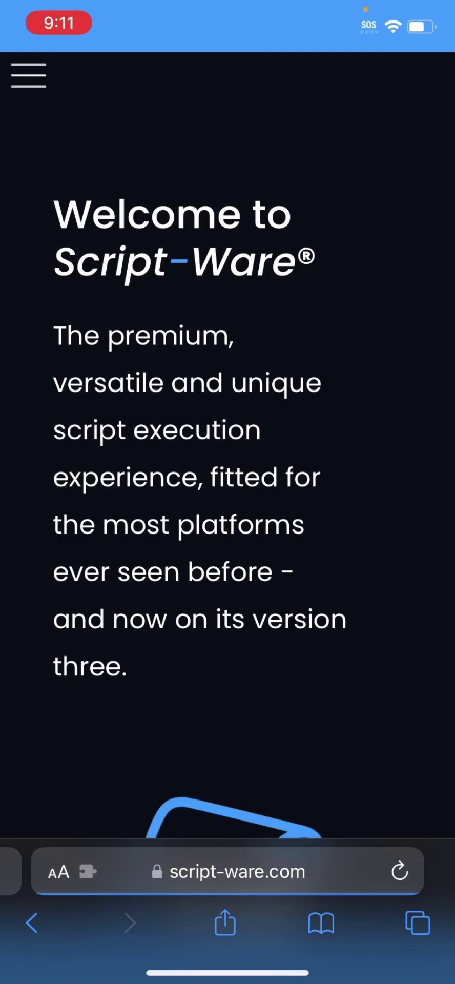
pyautogui.scroll(-9, 228, 461)
pyautogui.scroll(9, 228, 461)
pyautogui.click(28, 75)
pyautogui.click(390, 166)
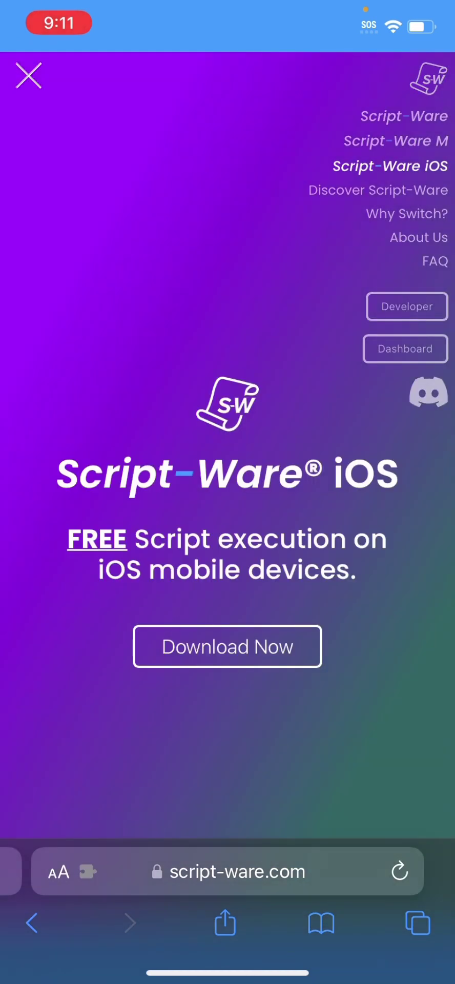
pyautogui.click(29, 76)
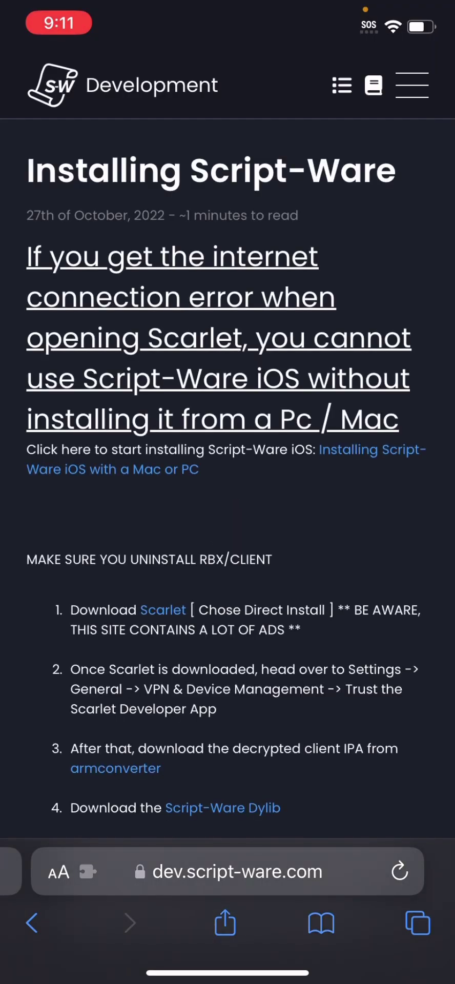
# Step: Scroll through the installation guide, open the page options menu, and adjust the phone's volume
pyautogui.scroll(-6, 227, 461)
pyautogui.scroll(3, 227, 461)
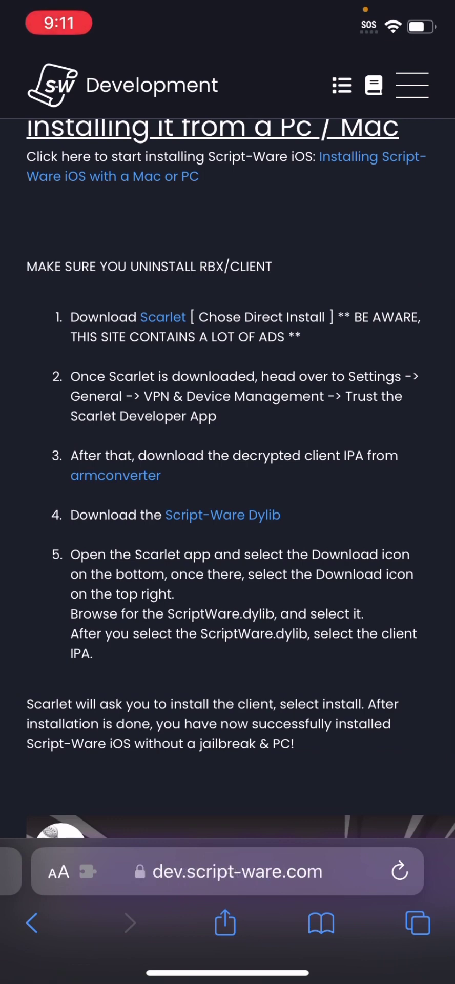
pyautogui.scroll(-2, 228, 461)
pyautogui.scroll(5, 154, 461)
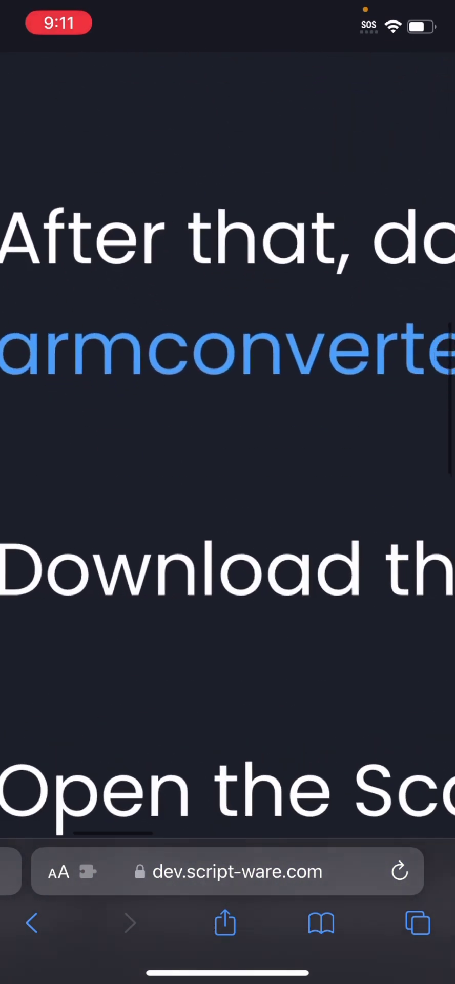
pyautogui.scroll(-5, 228, 462)
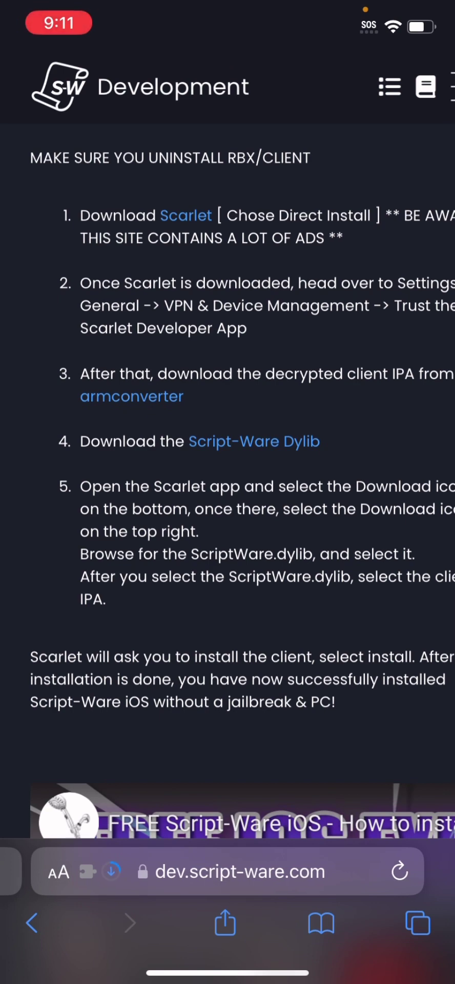
pyautogui.click(58, 871)
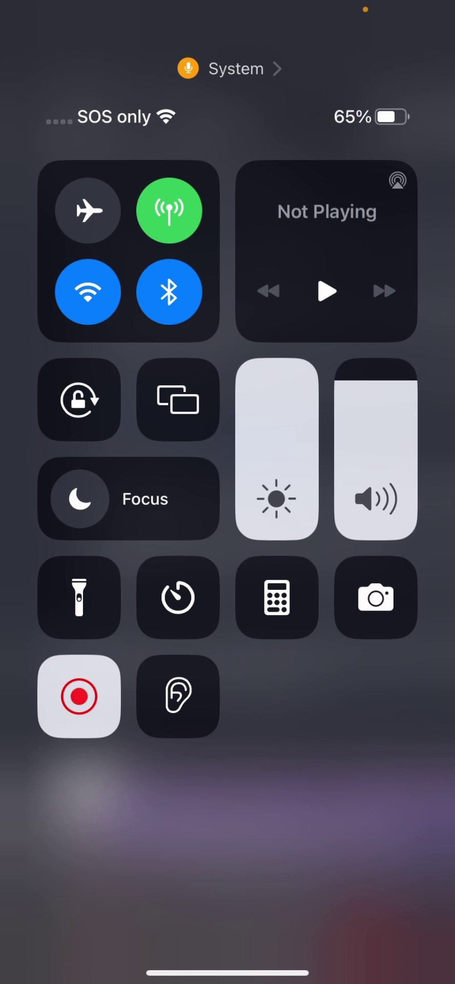
pyautogui.moveTo(376, 400)
pyautogui.mouseDown()
pyautogui.moveTo(376, 543)
pyautogui.moveTo(375, 441)
pyautogui.mouseUp()
pyautogui.click(333, 820)
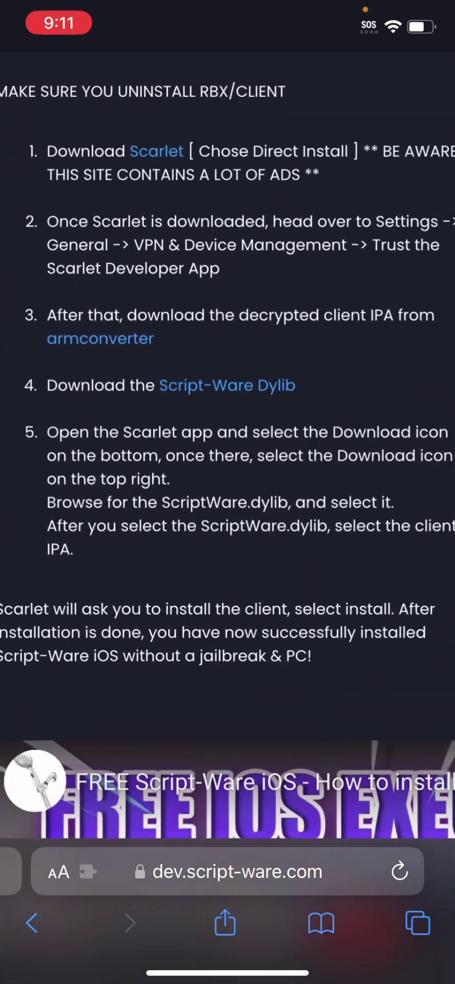
# Step: Download scriptware.dylib from the guide's Script-Ware Dylib link
pyautogui.scroll(5, 302, 589)
pyautogui.click(230, 368)
pyautogui.click(367, 478)
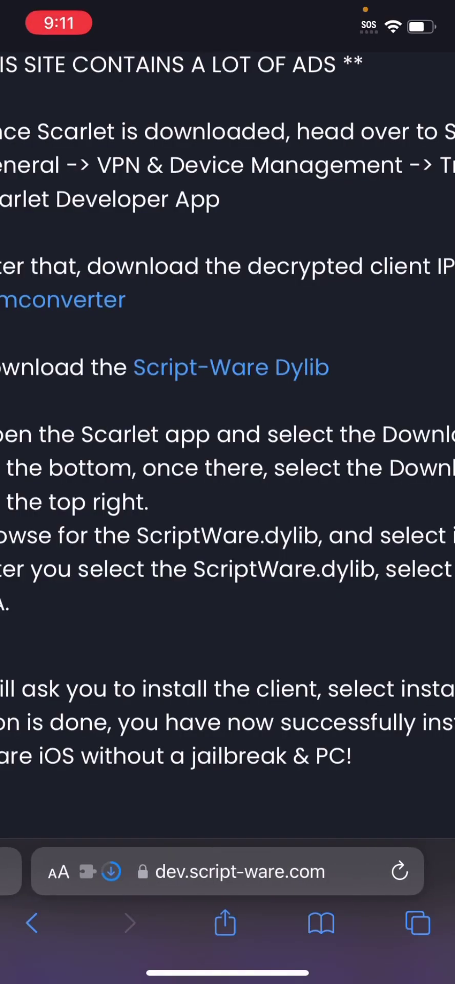
pyautogui.click(59, 871)
pyautogui.moveTo(227, 972); pyautogui.dragTo(227, 563)
# Step: In Scarlet's Installed tab, import scriptware 2.dylib with the newest client IPA and confirm installing Roblox
pyautogui.click(161, 699)
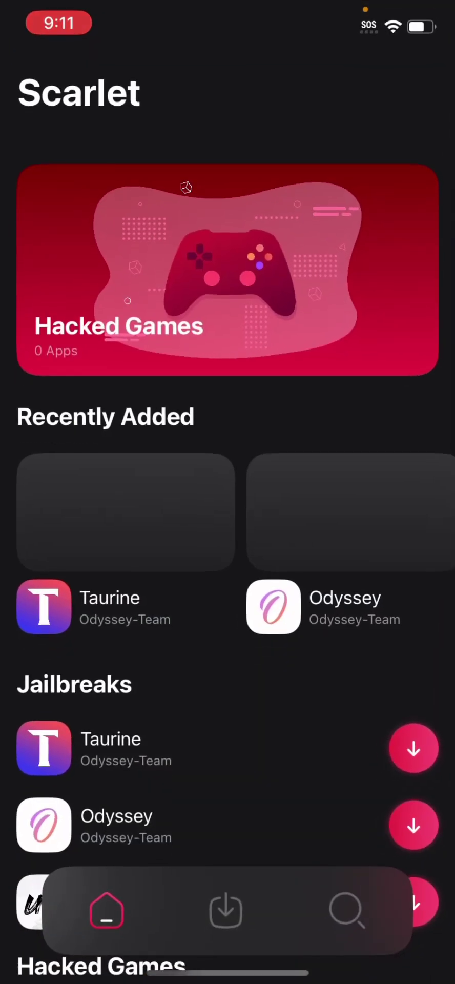
pyautogui.click(225, 910)
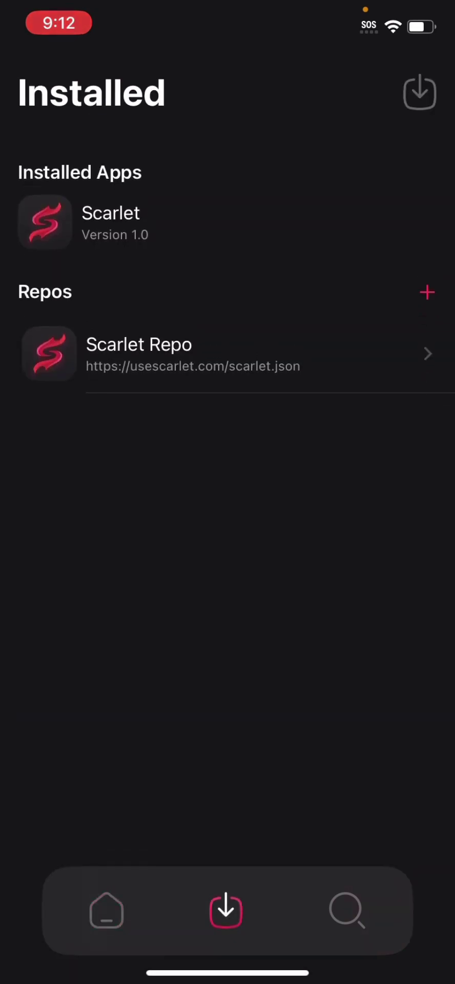
pyautogui.click(419, 92)
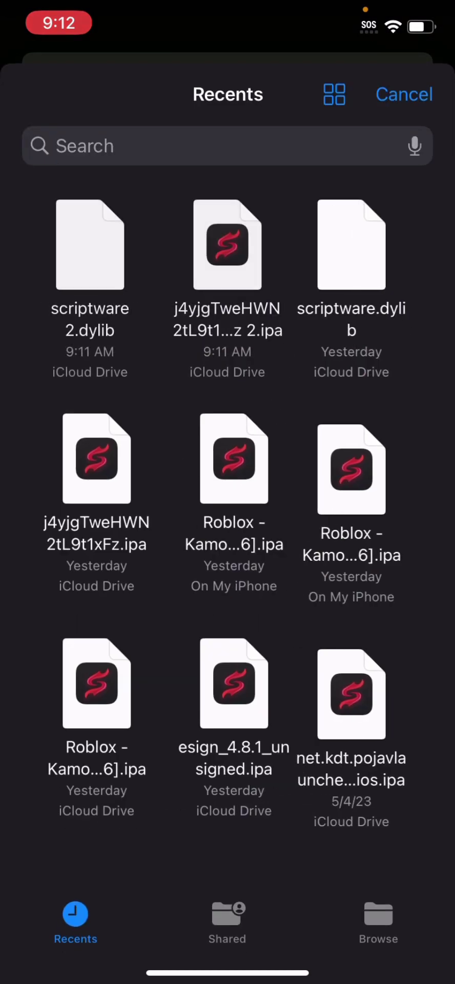
pyautogui.click(130, 303)
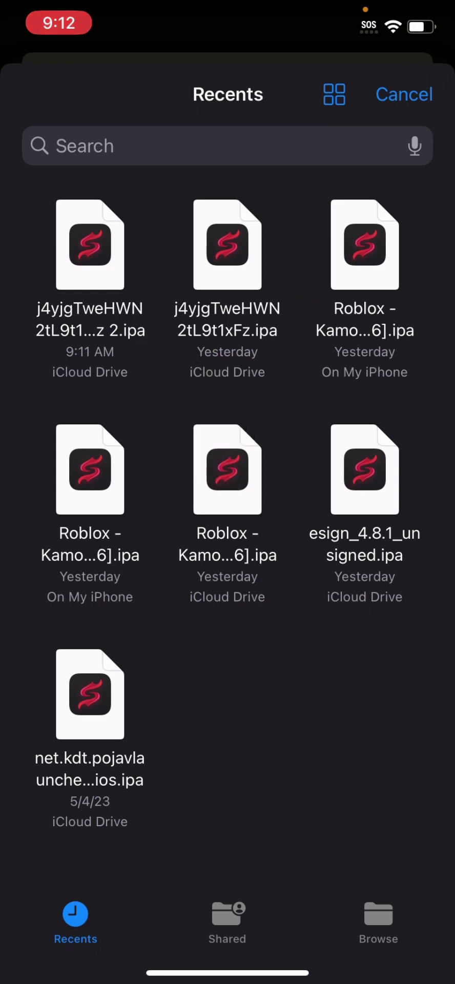
pyautogui.click(90, 246)
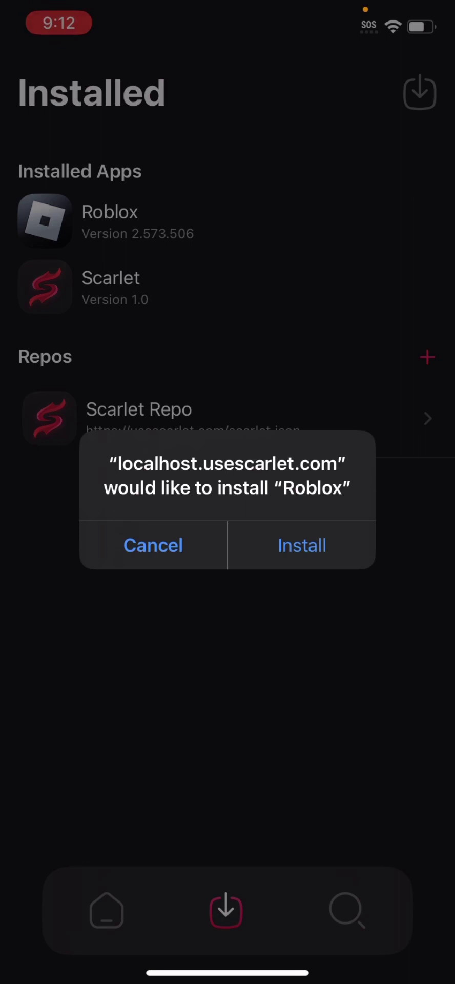
pyautogui.click(302, 545)
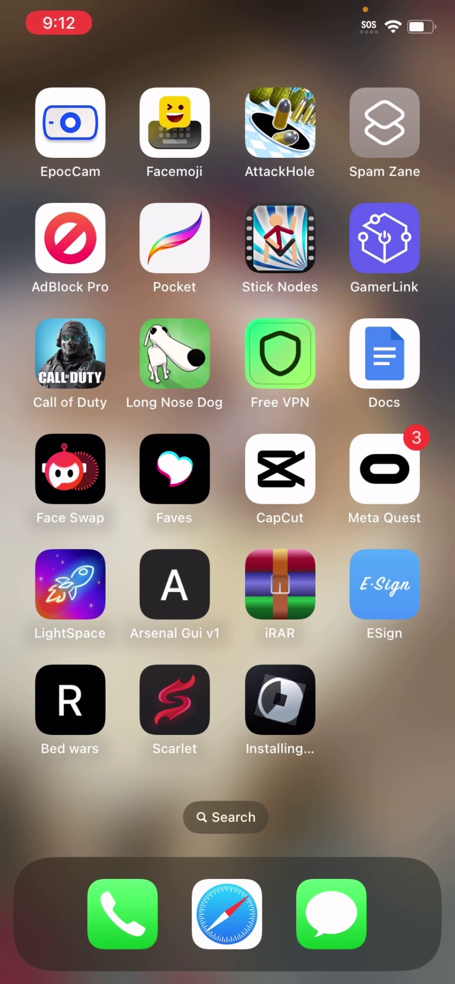
# Step: Swipe across the home screen while the Roblox icon finishes installing
pyautogui.moveTo(358, 512)
pyautogui.mouseDown()
pyautogui.moveTo(77, 512)
pyautogui.moveTo(410, 512)
pyautogui.mouseUp()
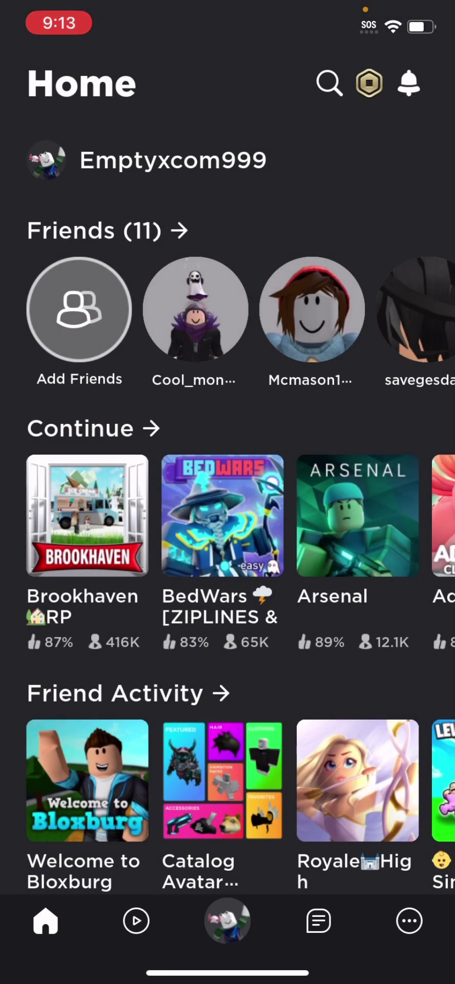
# Step: Open the Brookhaven RP game details, expanding the sheet to full screen and back down
pyautogui.click(87, 515)
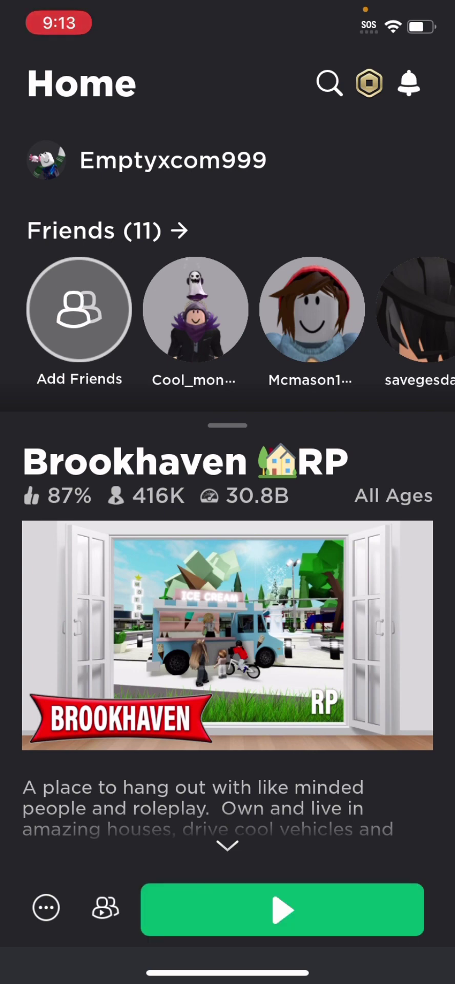
pyautogui.moveTo(227, 666); pyautogui.dragTo(228, 362)
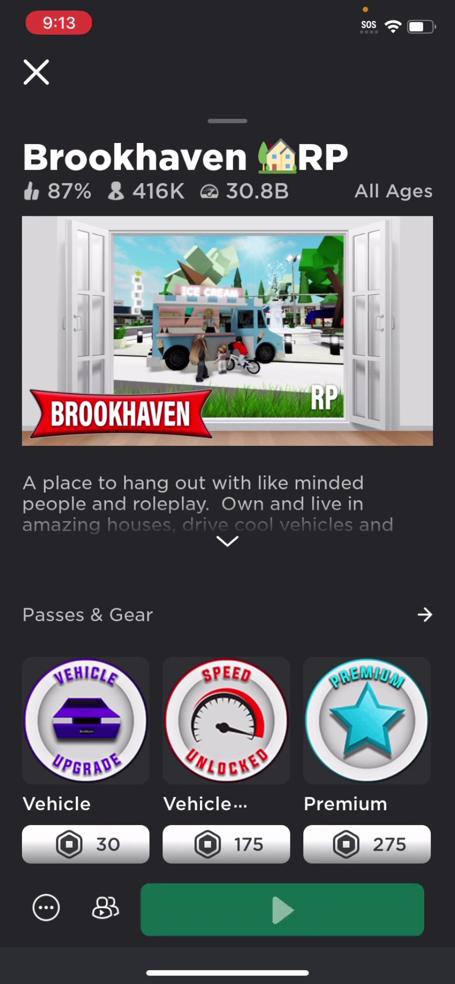
pyautogui.moveTo(227, 121); pyautogui.dragTo(227, 699)
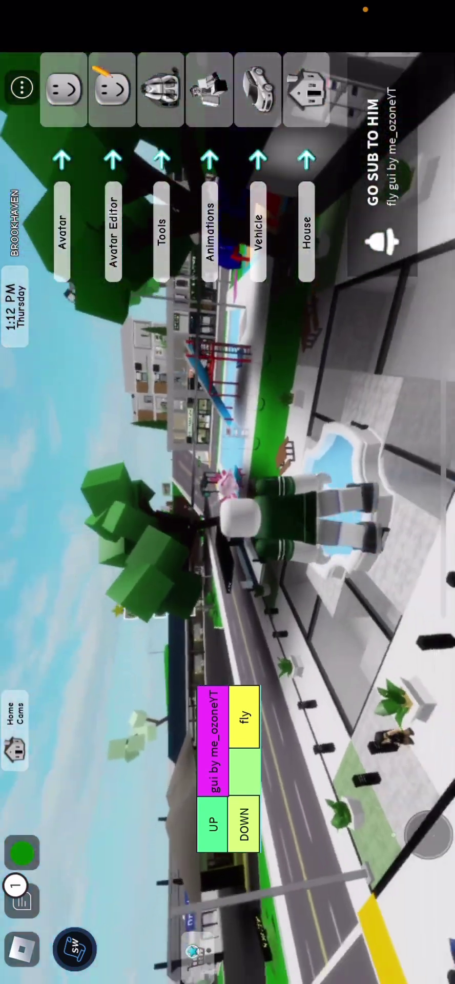
# Step: Swing the camera around the avatar to look down on the Brookhaven road from above
pyautogui.moveTo(425, 832); pyautogui.dragTo(390, 768)
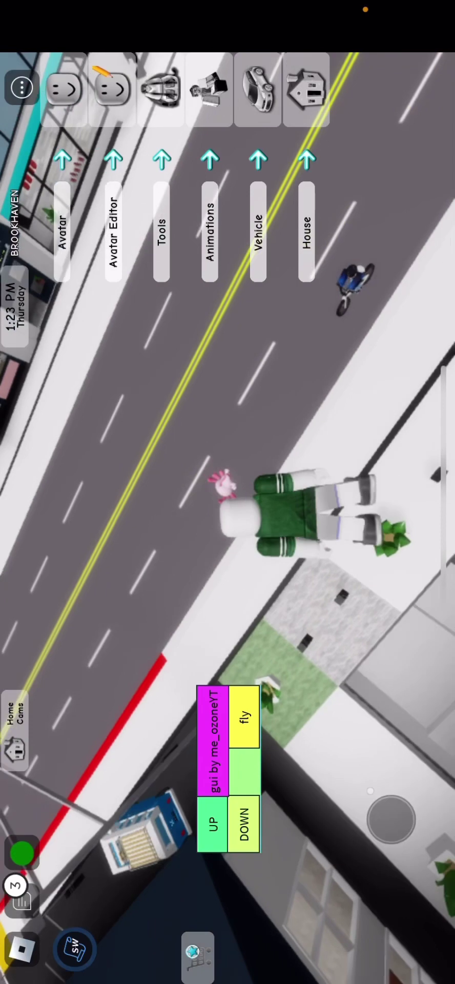
pyautogui.moveTo(274, 817)
pyautogui.mouseDown()
pyautogui.moveTo(346, 782)
pyautogui.moveTo(351, 824)
pyautogui.mouseUp()
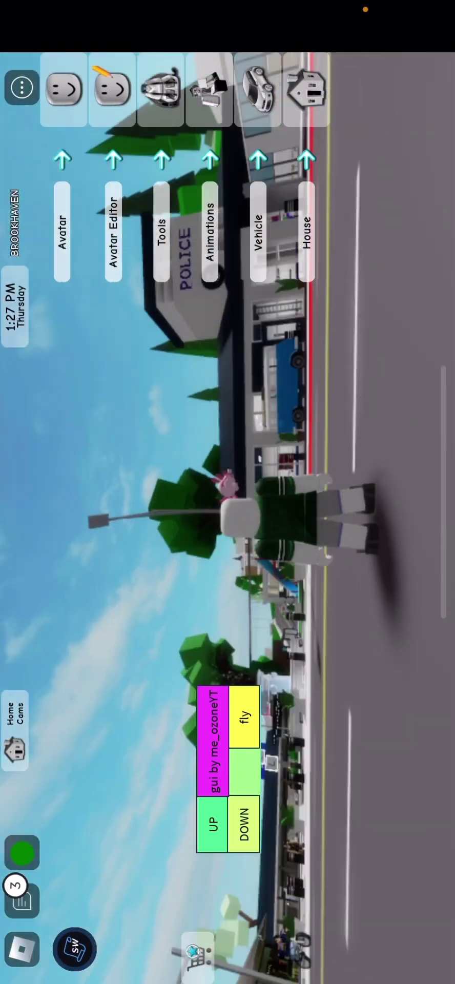